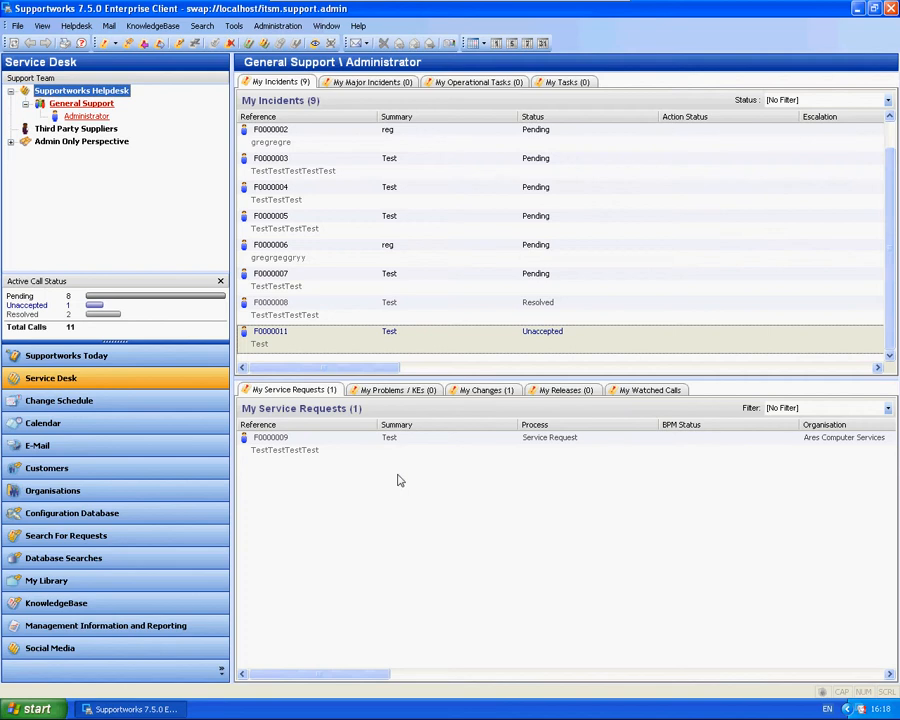
# Step: Start logging a new incident and load the customer's details by entering the customer ID
pyautogui.click(113, 43)
pyautogui.click(130, 59)
pyautogui.click(97, 158)
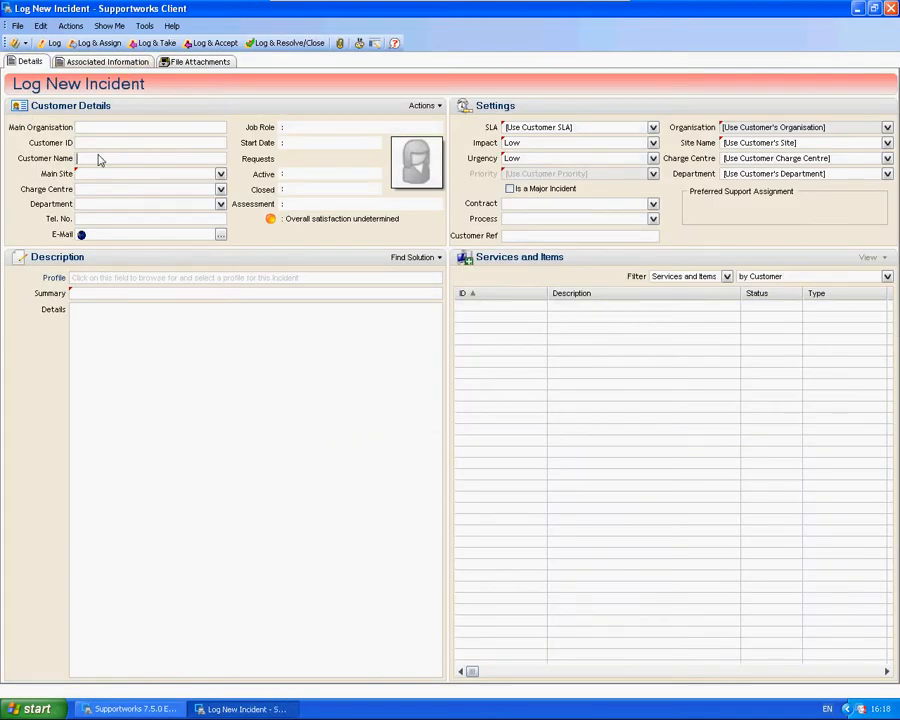
pyautogui.write('alanc')
pyautogui.press('Return')
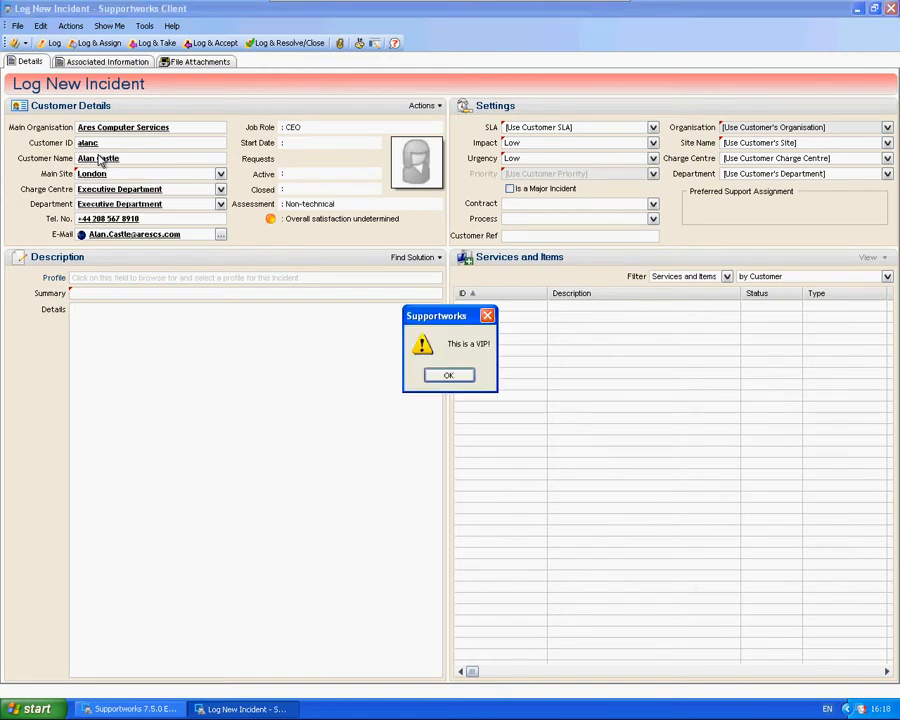
pyautogui.click(448, 375)
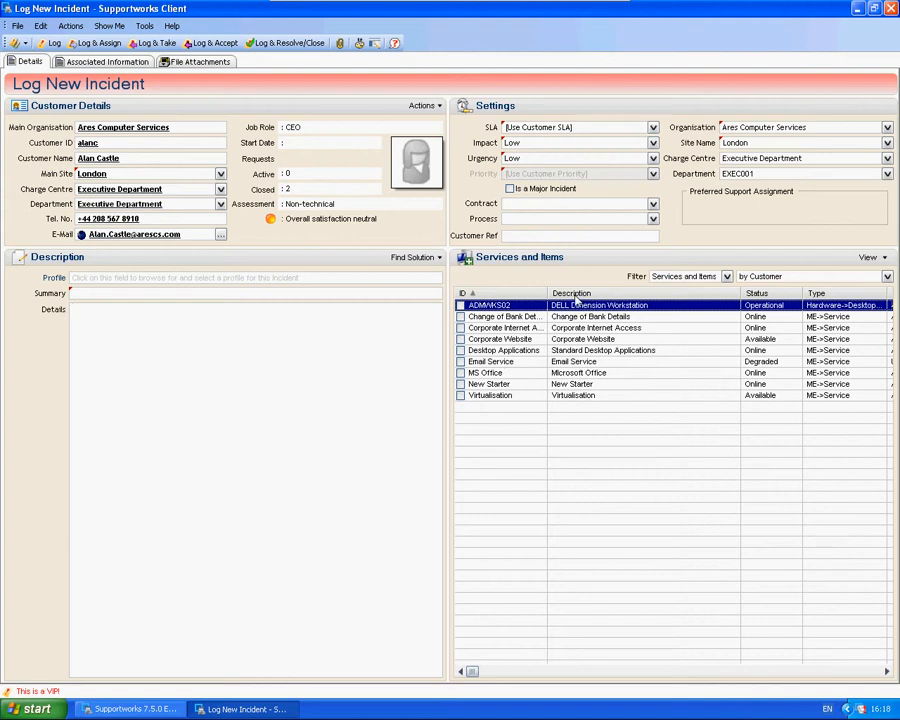
# Step: Describe the incident with details "Hard Drive issue." and summary "Test", and link the DELL Dimension Workstation ADMWKS02
pyautogui.click(97, 294)
pyautogui.click(209, 402)
pyautogui.write('Hard Drive issue.')
pyautogui.click(460, 305)
pyautogui.click(150, 297)
pyautogui.write('Test')
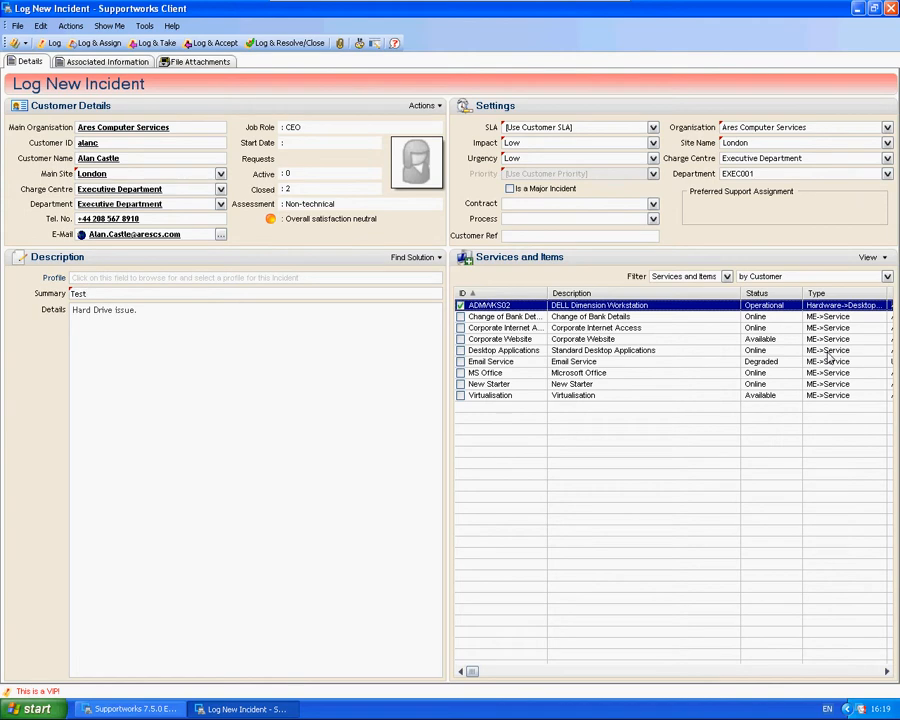
# Step: Check the new incident's affected configuration items and affected services, and return to its details
pyautogui.click(72, 62)
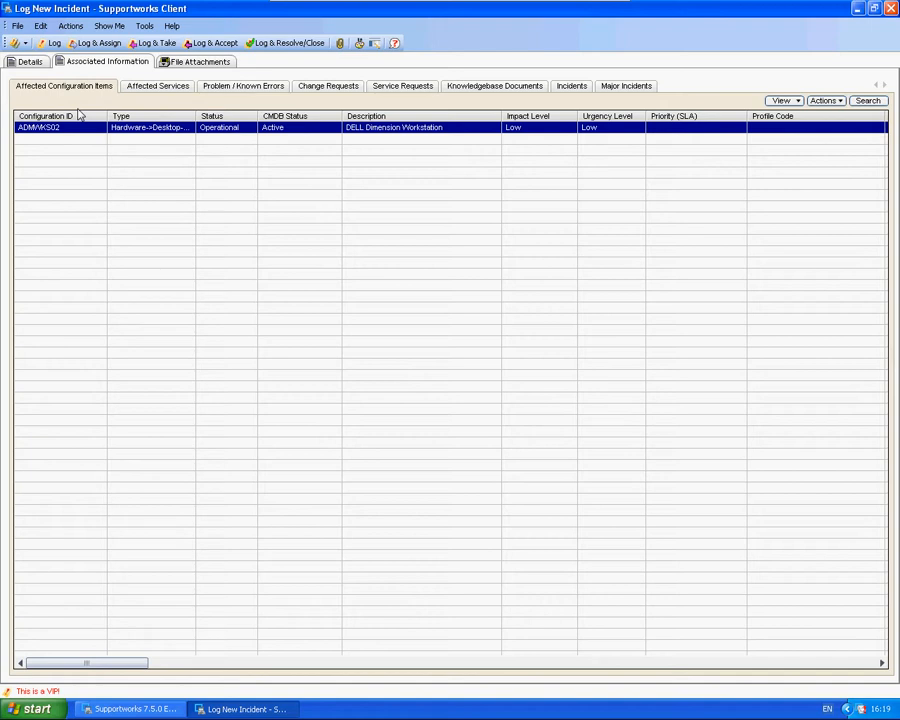
pyautogui.click(158, 87)
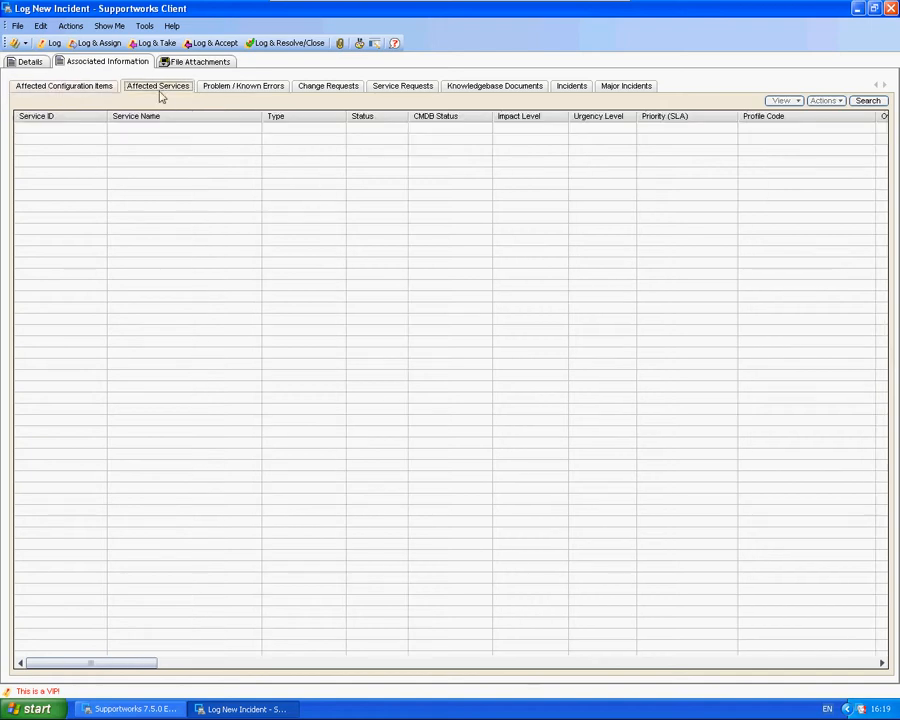
pyautogui.click(62, 86)
pyautogui.click(33, 63)
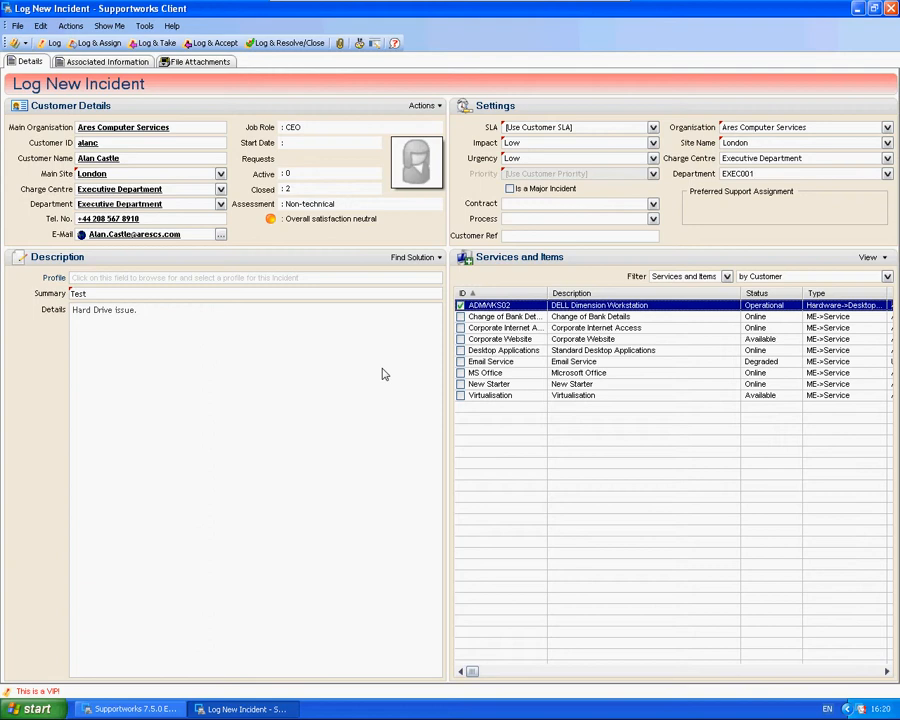
# Step: Set the incident's SLA to TestSLA and its priority to Low
pyautogui.click(518, 127)
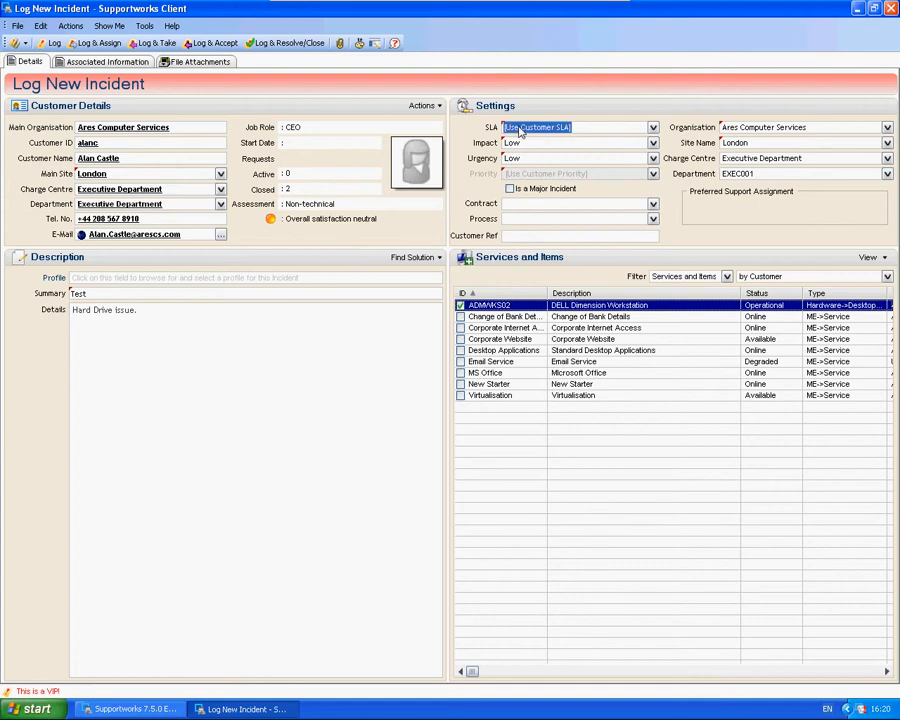
pyautogui.click(520, 139)
pyautogui.click(528, 175)
pyautogui.click(520, 183)
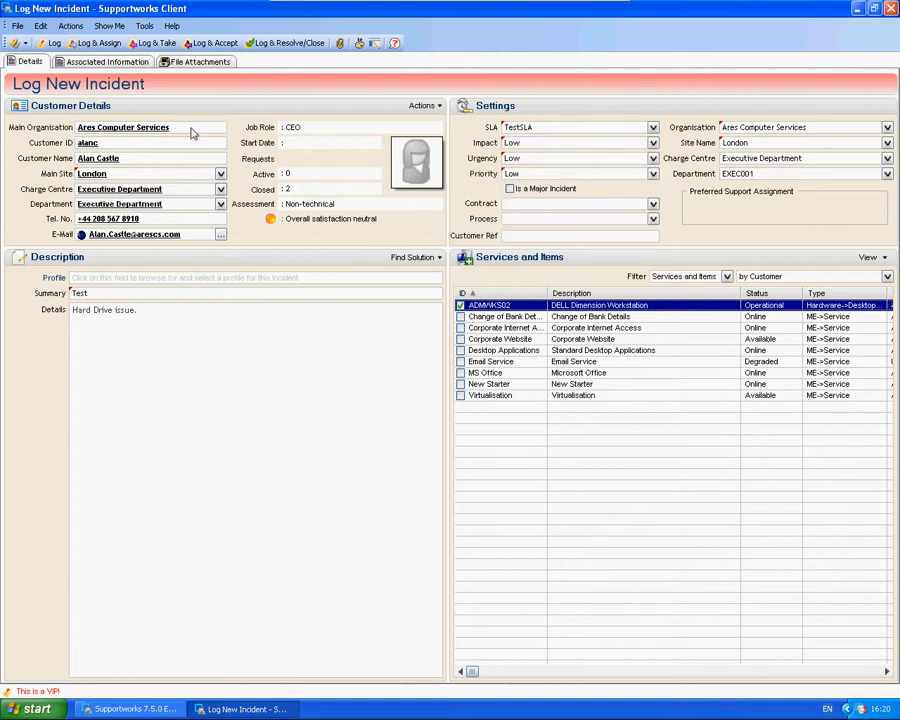
# Step: Log and accept the incident, choosing to open the call details form for it
pyautogui.click(200, 45)
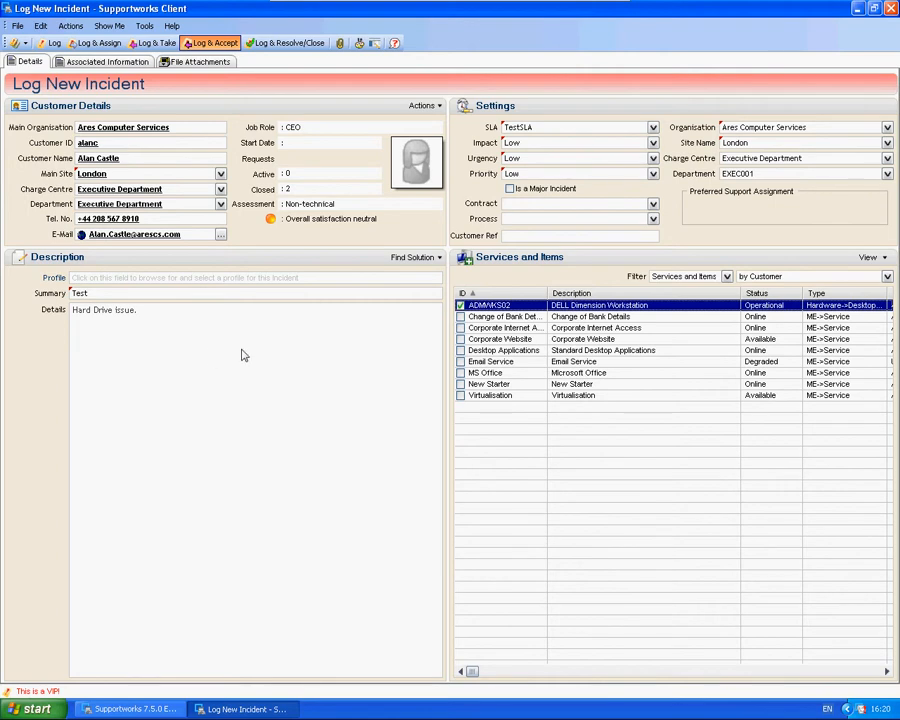
pyautogui.click(366, 414)
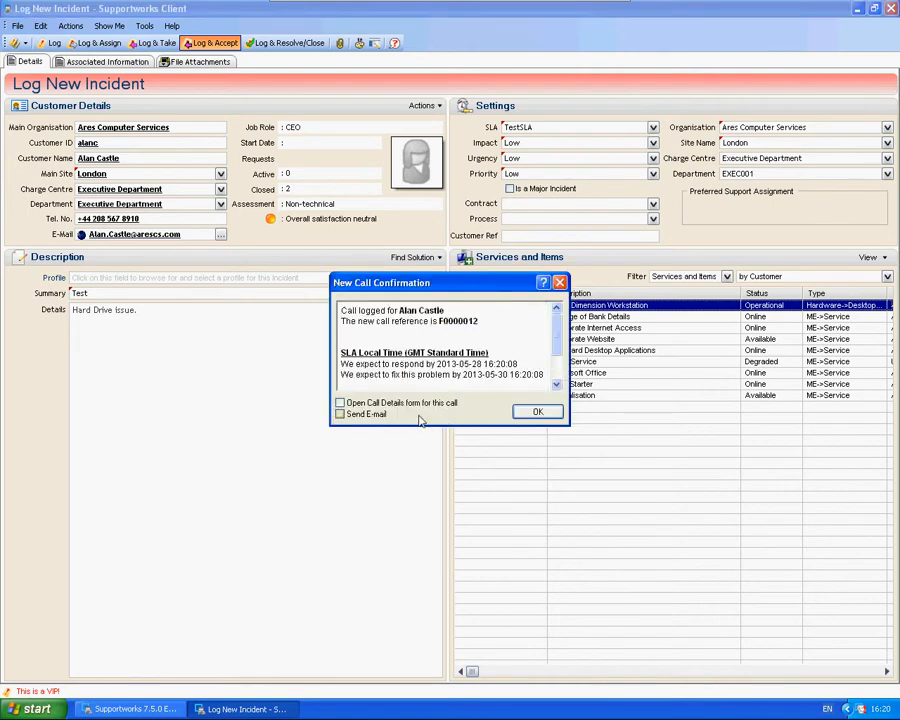
pyautogui.click(340, 403)
pyautogui.click(535, 412)
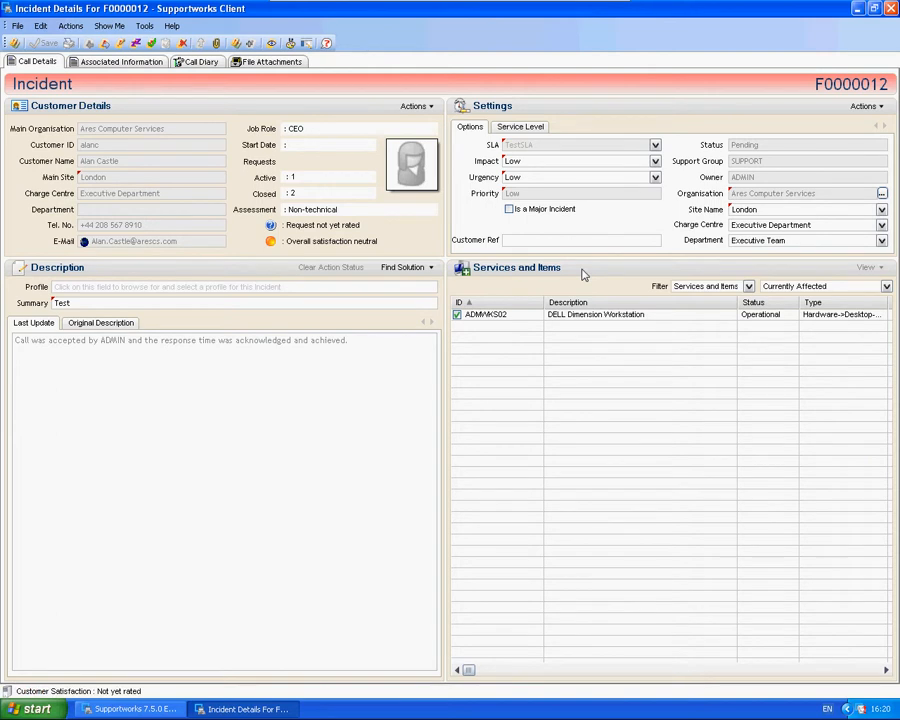
# Step: Open configuration item ADMWKS02 from the incident, review its associated incidents, problems, known errors, changes and releases, and close it
pyautogui.doubleClick(592, 316)
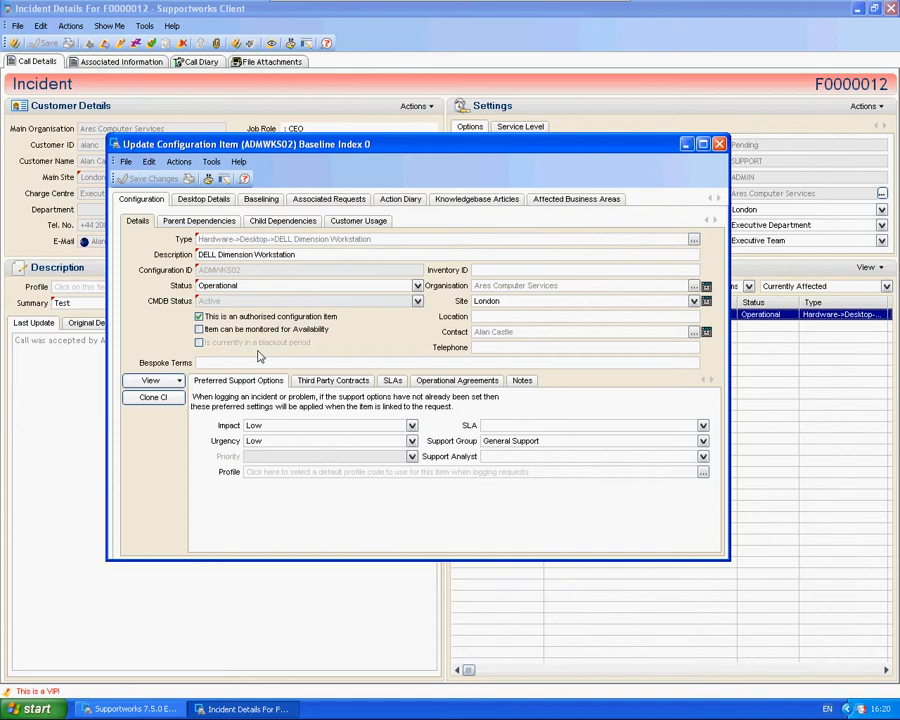
pyautogui.click(308, 200)
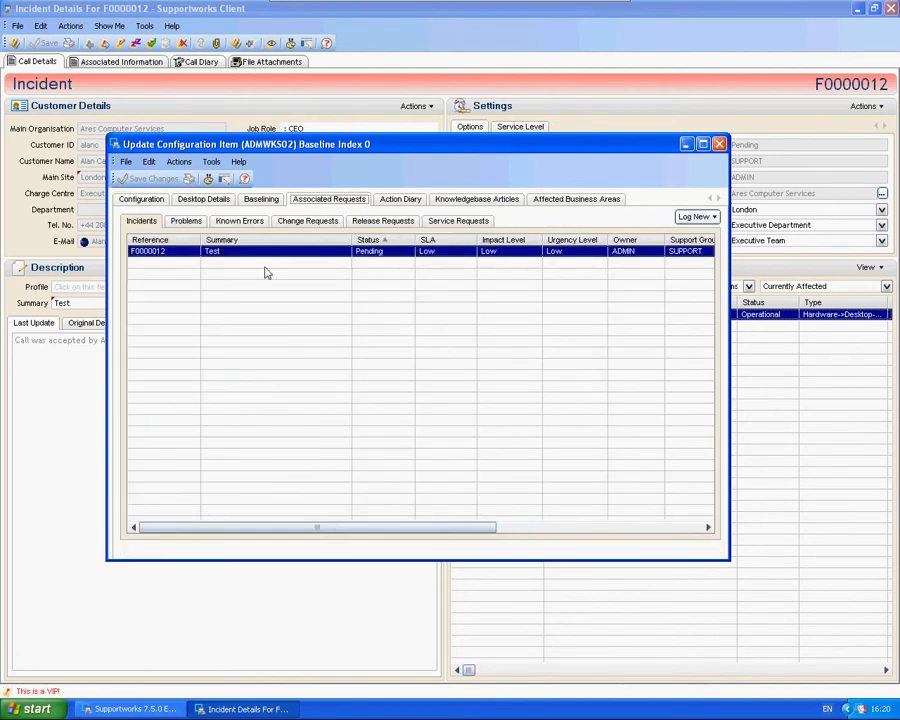
pyautogui.click(186, 221)
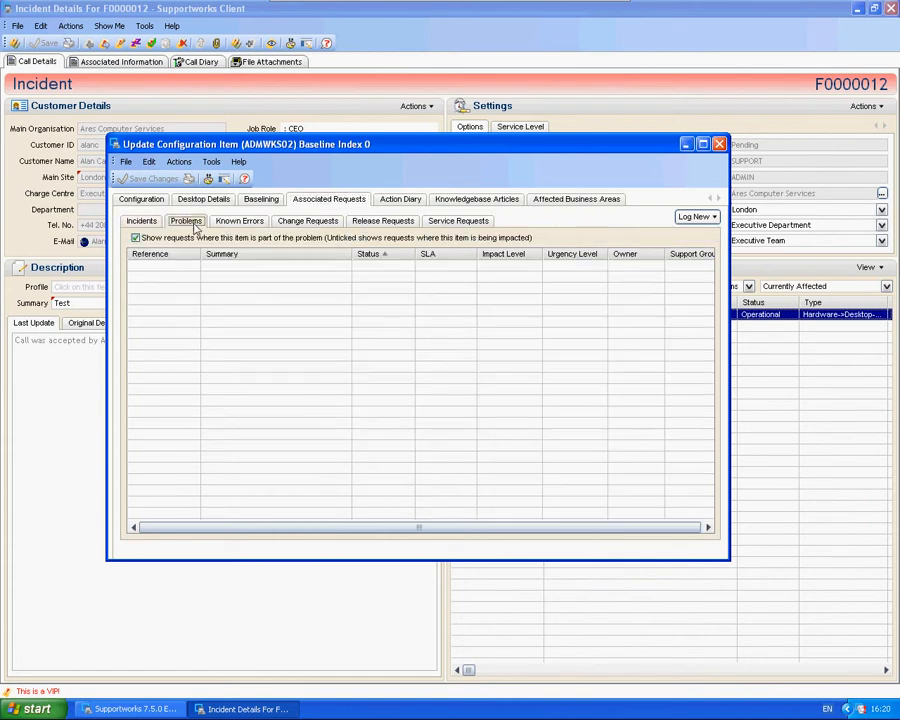
pyautogui.click(239, 221)
pyautogui.click(309, 222)
pyautogui.click(381, 222)
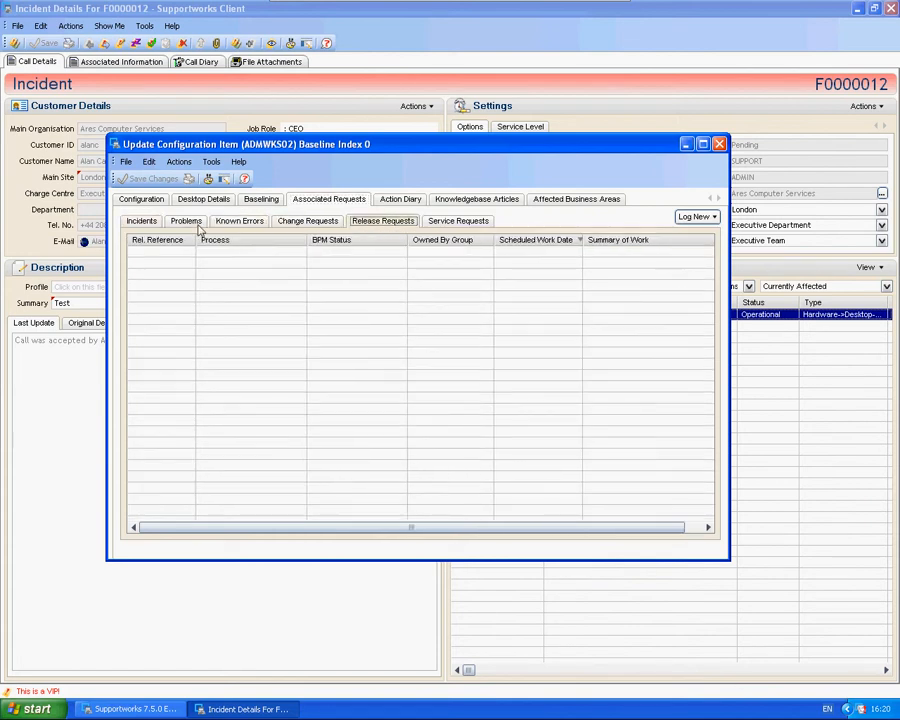
pyautogui.click(142, 222)
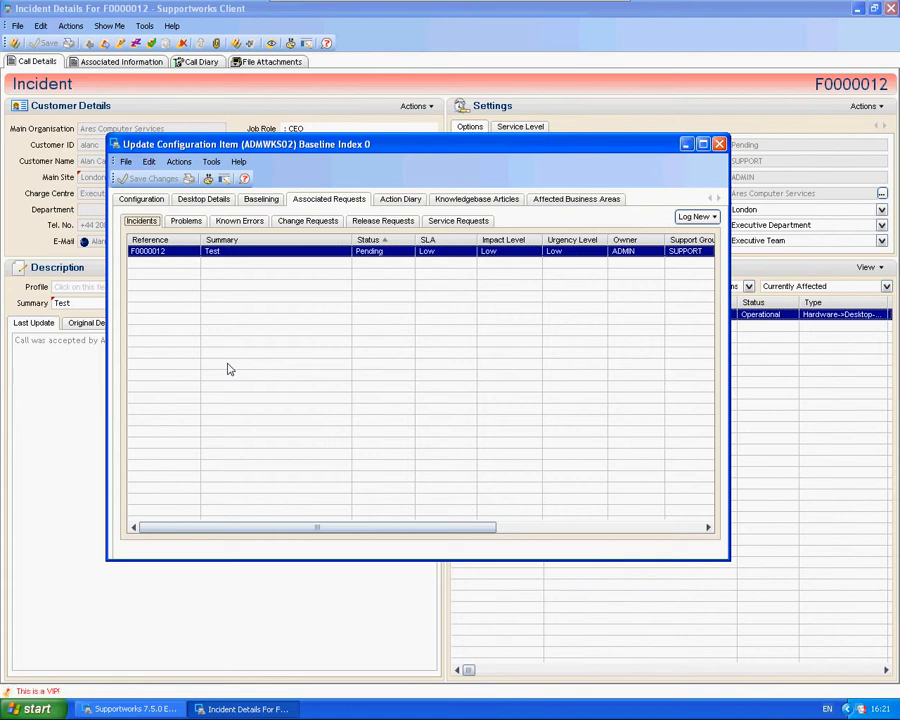
pyautogui.click(146, 200)
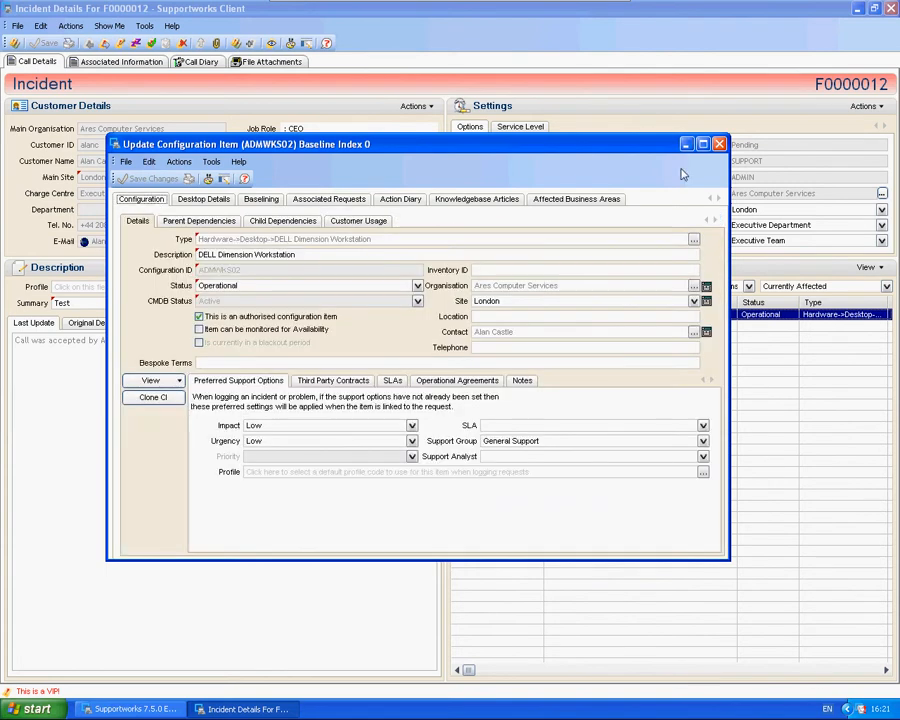
pyautogui.click(718, 145)
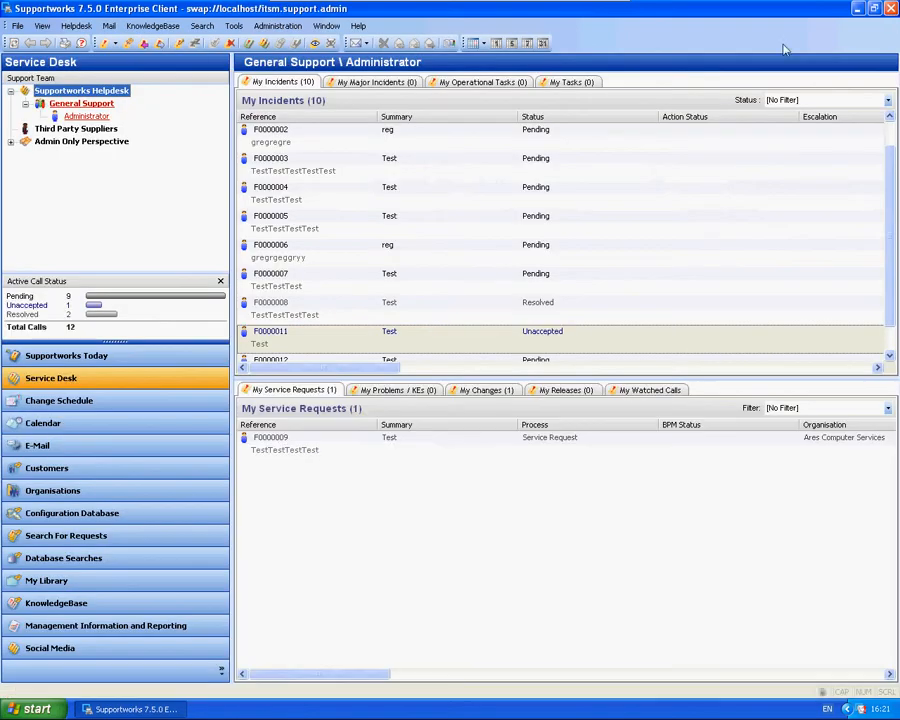
# Step: Open a new change request, inspect its configuration items to change and the configuration item search, and close it without logging
pyautogui.press('Escape')
pyautogui.click(114, 43)
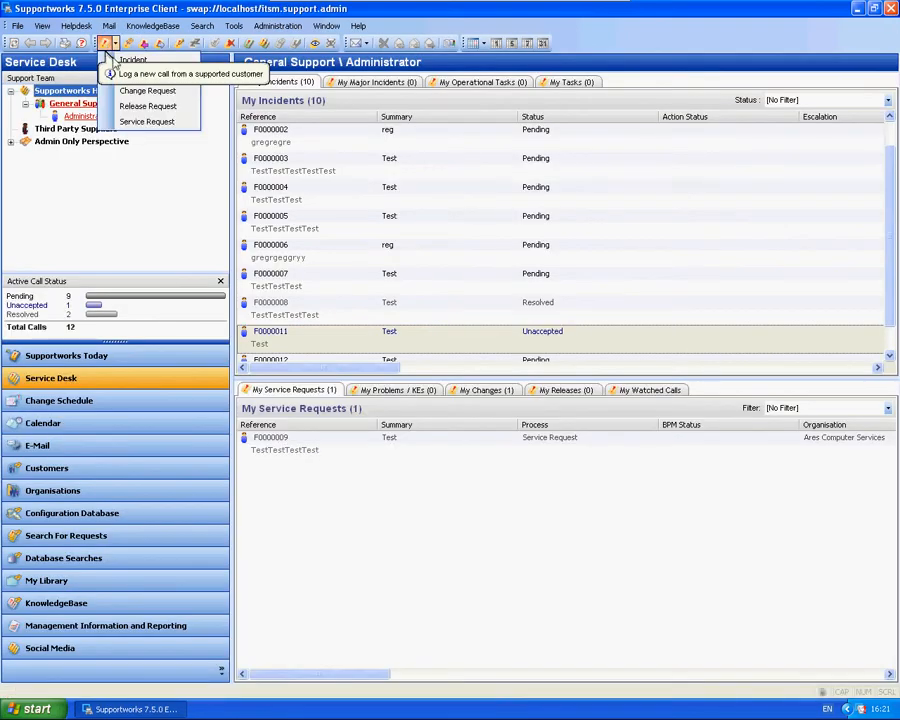
pyautogui.click(136, 90)
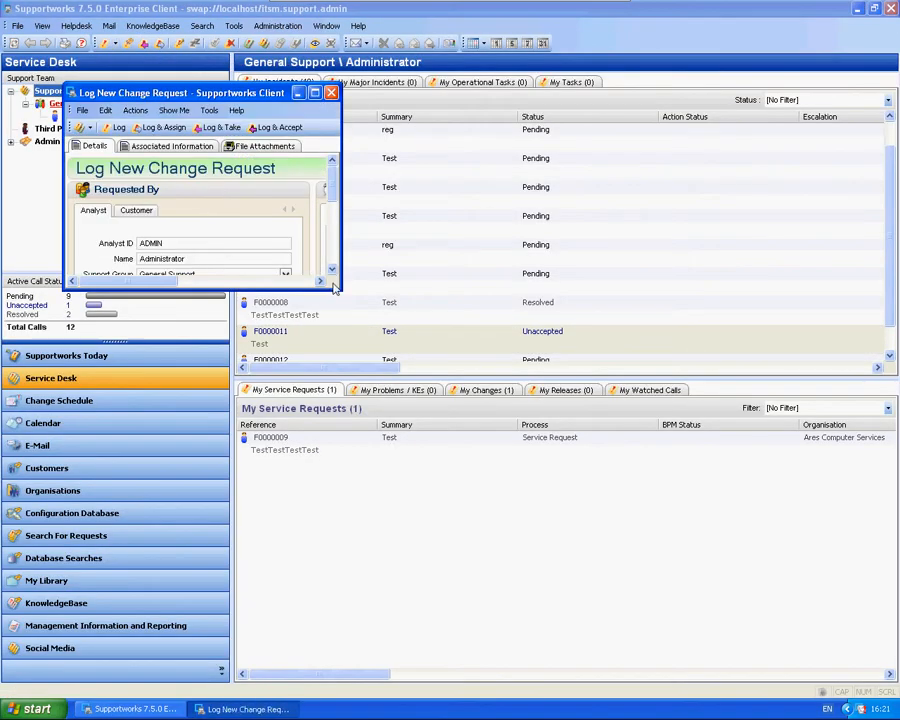
pyautogui.moveTo(347, 296); pyautogui.dragTo(818, 636)
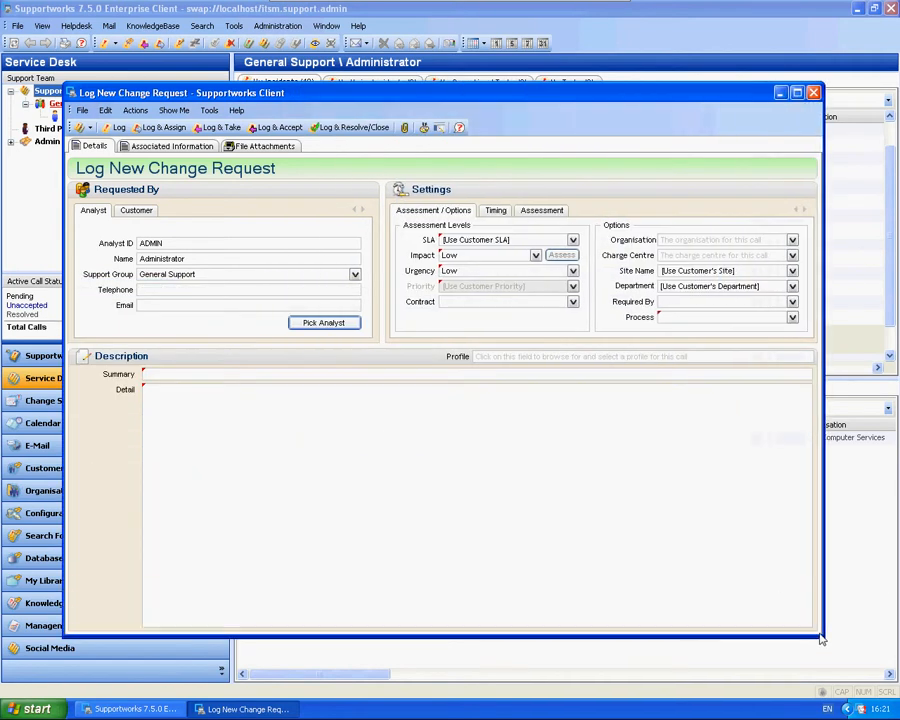
pyautogui.click(158, 146)
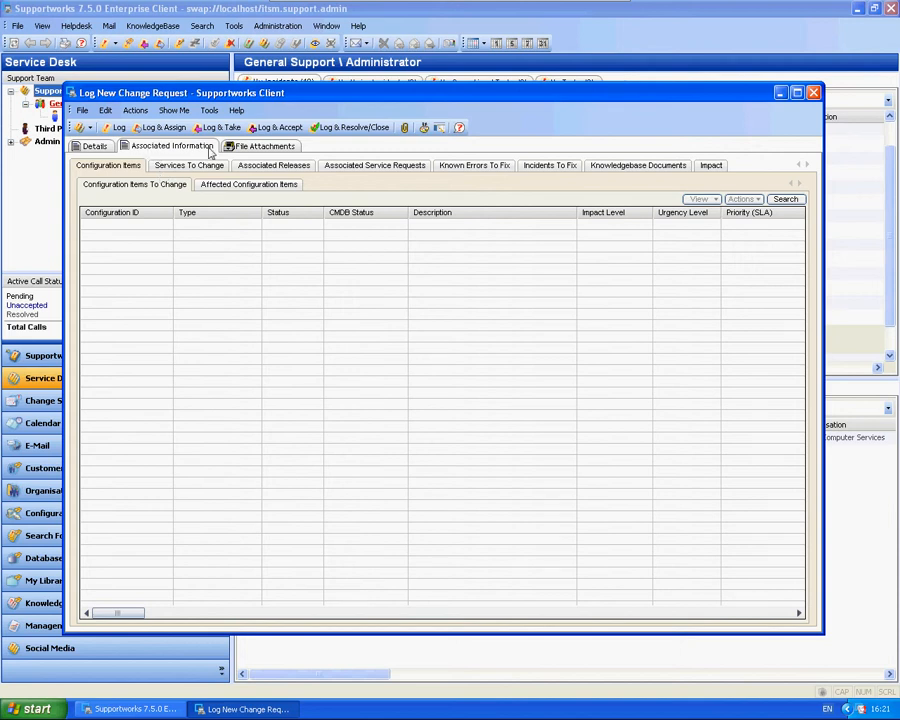
pyautogui.click(783, 200)
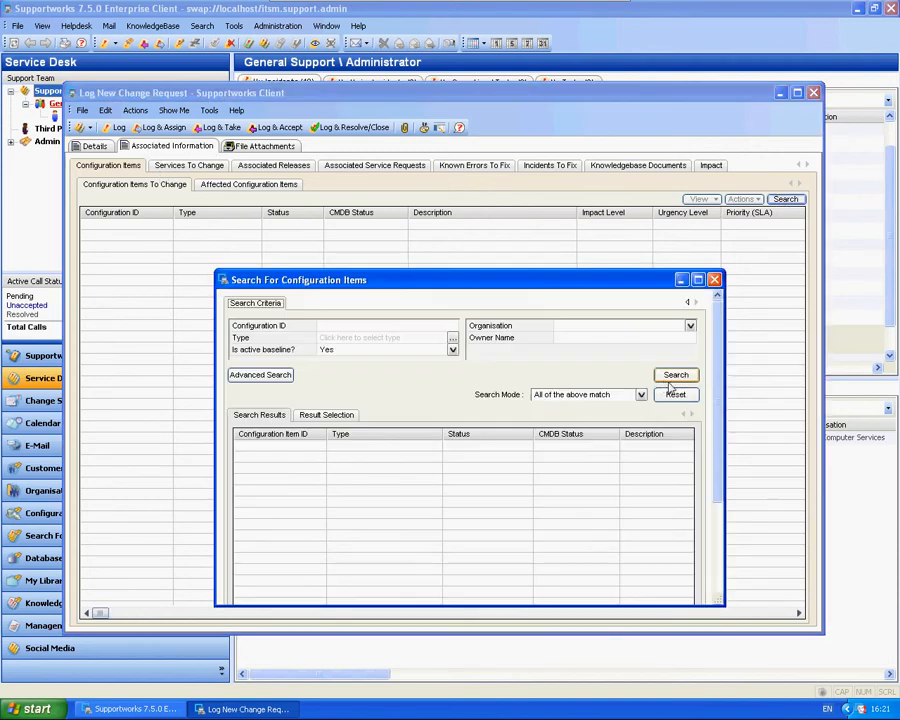
pyautogui.click(714, 280)
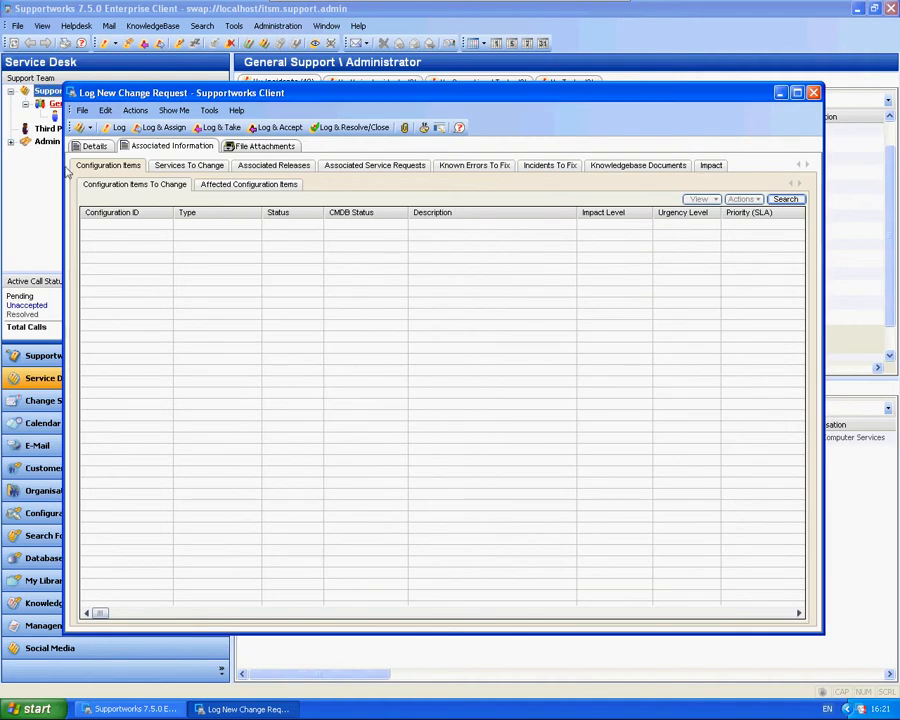
pyautogui.click(92, 146)
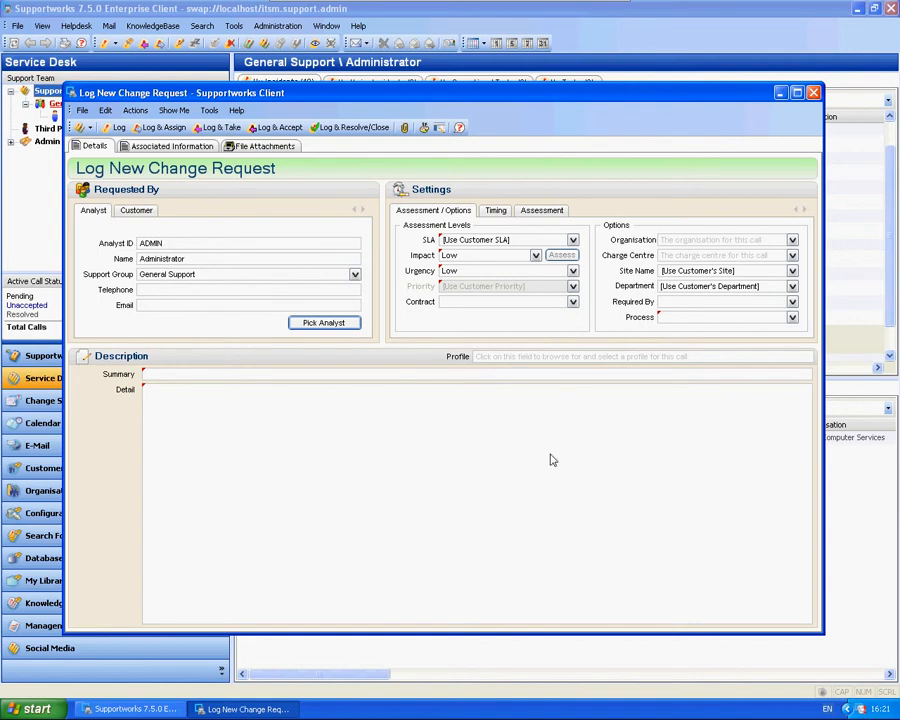
pyautogui.click(813, 93)
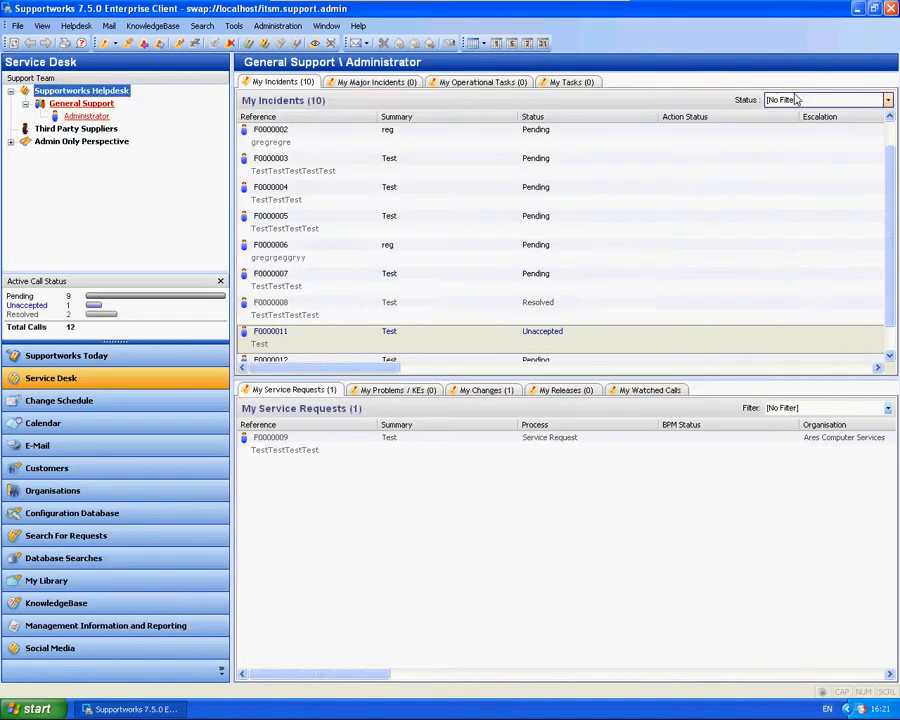
# Step: Open a new problem form, inspect its reporter details and the CIs causing the problem, and close it without logging
pyautogui.click(115, 43)
pyautogui.click(133, 75)
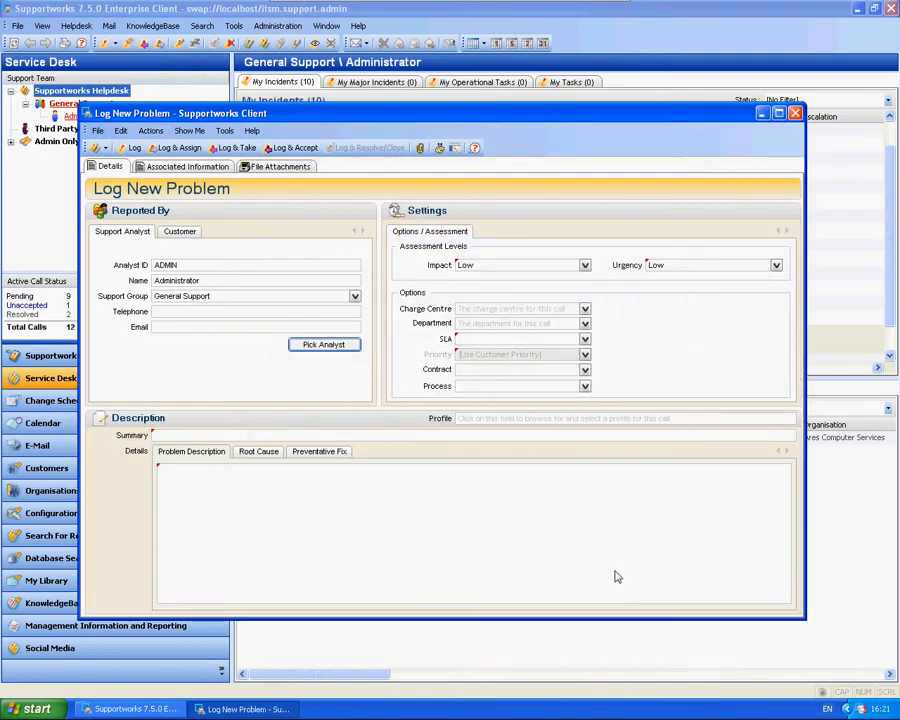
pyautogui.click(179, 231)
pyautogui.click(147, 235)
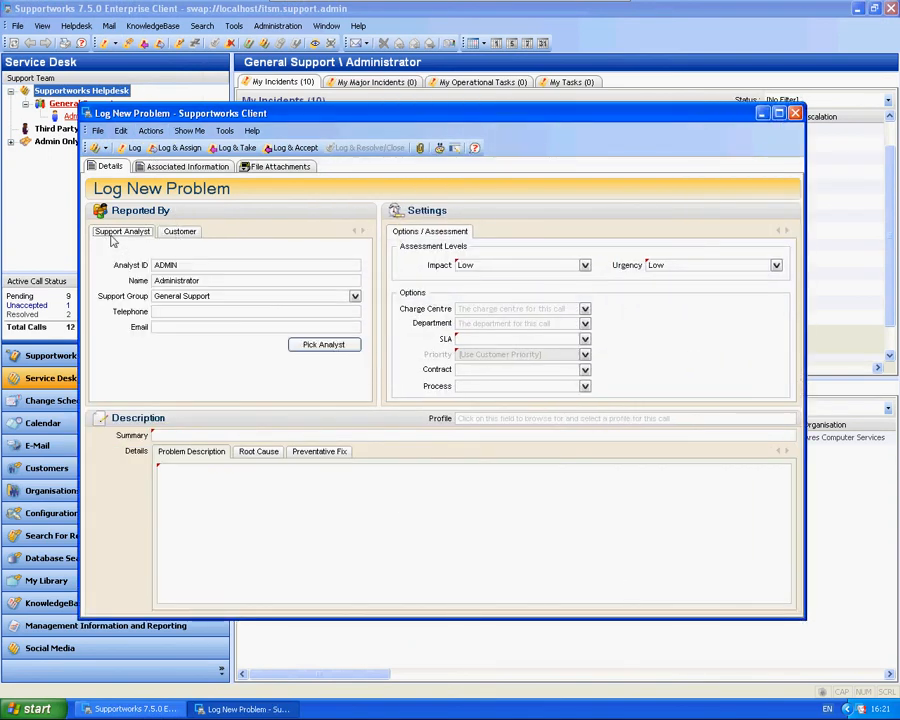
pyautogui.click(158, 168)
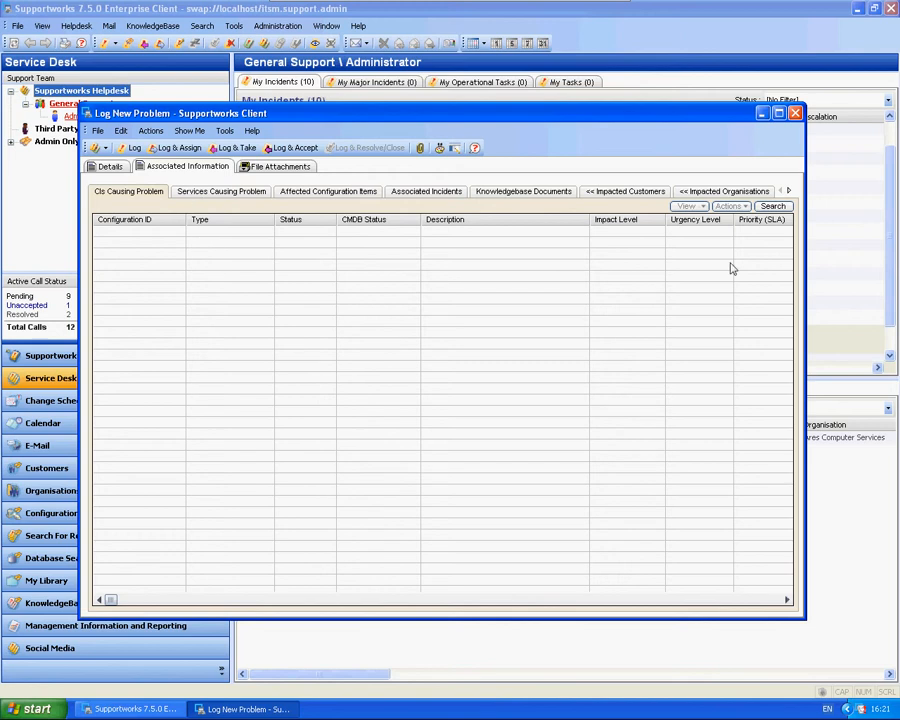
pyautogui.click(110, 166)
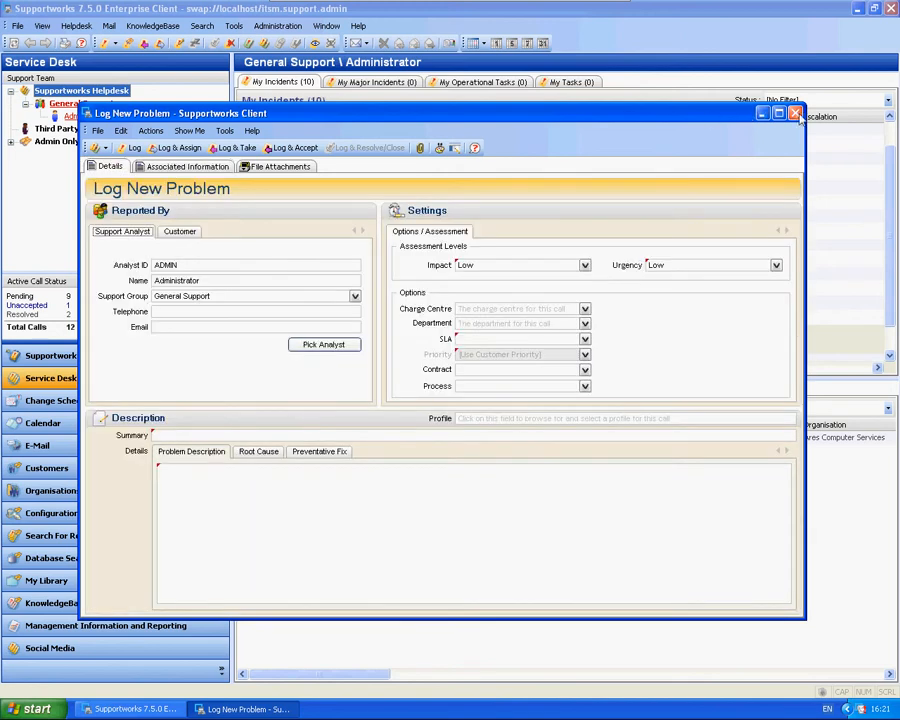
pyautogui.click(760, 113)
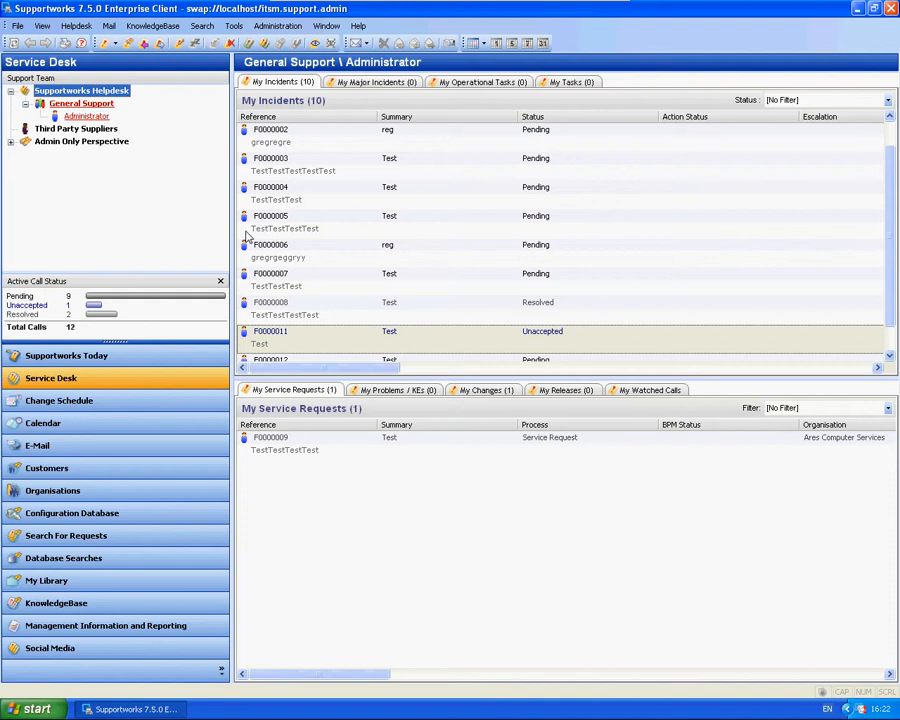
pyautogui.click(118, 43)
pyautogui.click(130, 58)
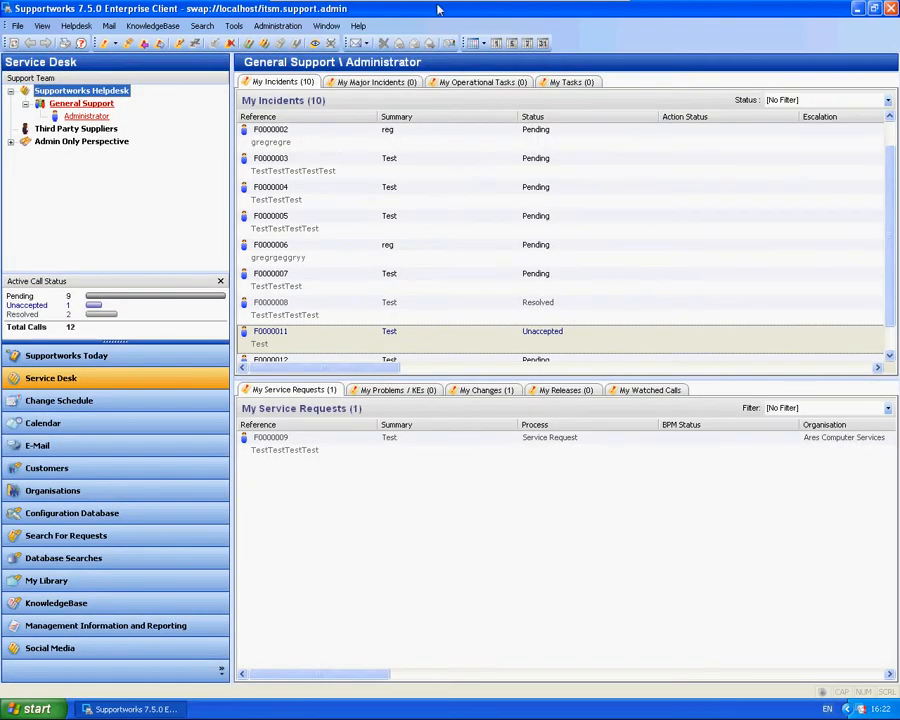
# Step: Open the Data Dictionary Editor, display the Incident application settings under Global Parameters with full parameter names readable, and select UseCIAssessmentLevels
pyautogui.click(277, 26)
pyautogui.click(303, 260)
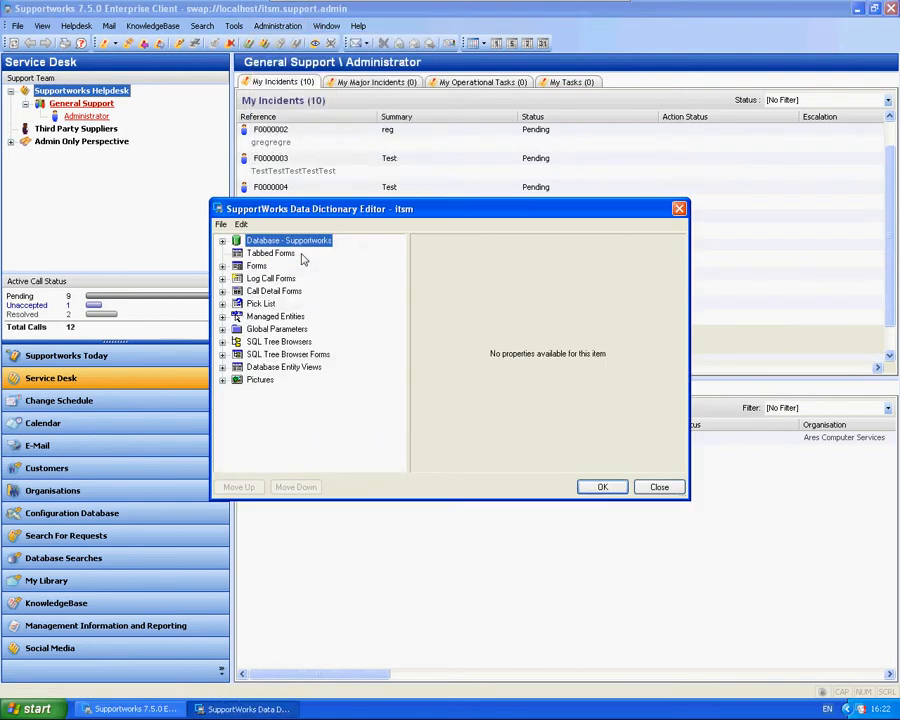
pyautogui.click(222, 329)
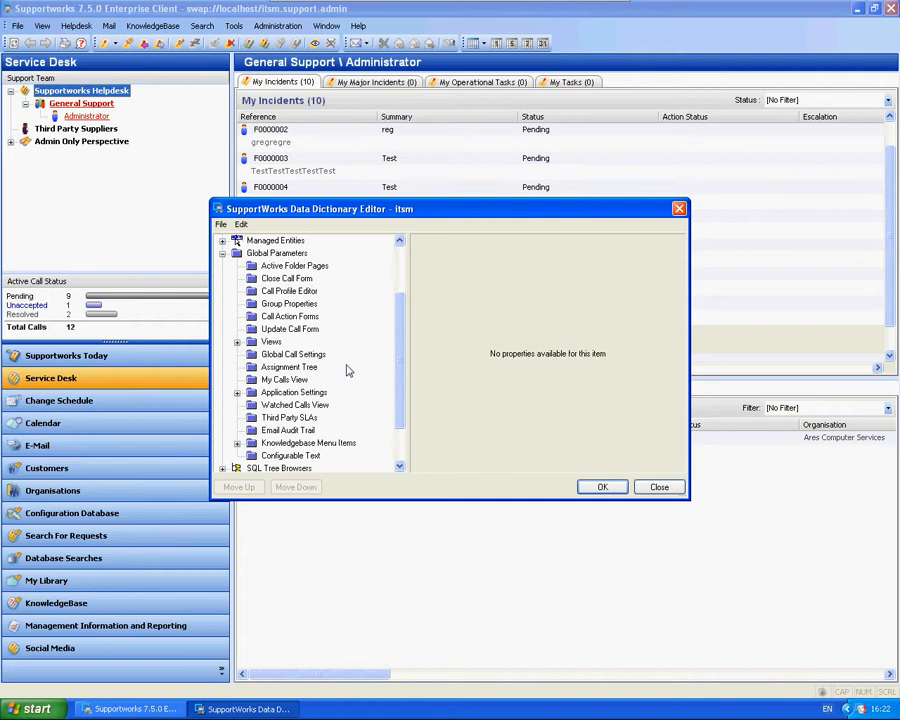
pyautogui.click(237, 392)
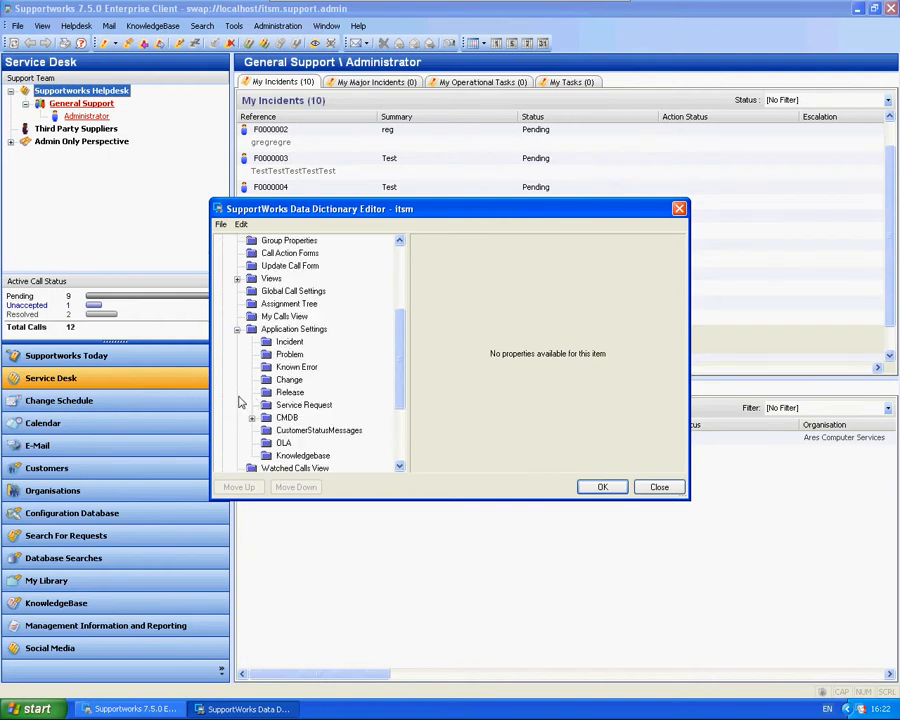
pyautogui.click(289, 341)
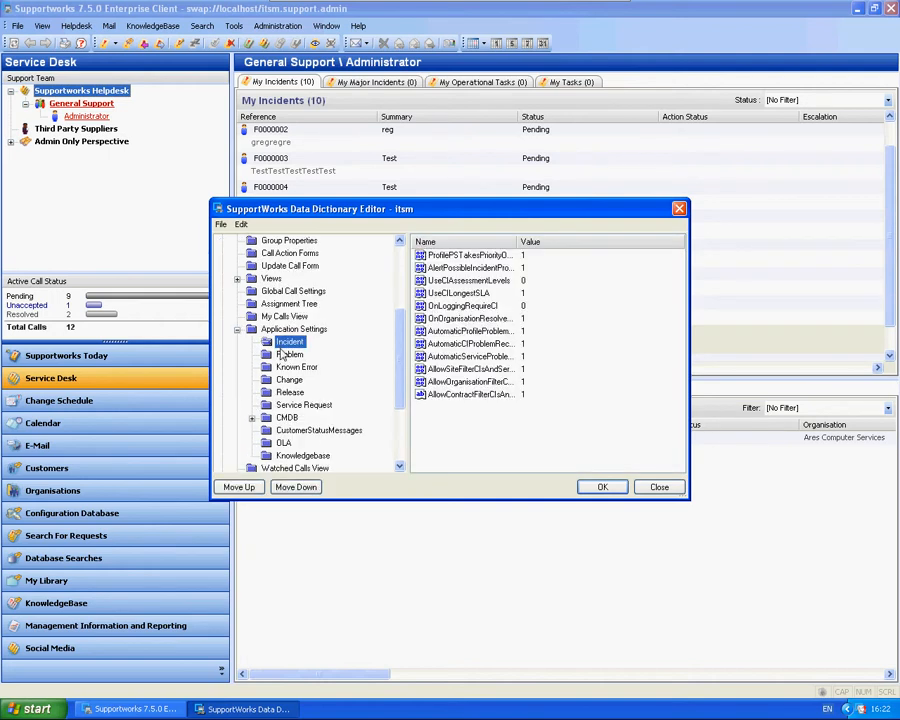
pyautogui.moveTo(518, 242); pyautogui.dragTo(578, 242)
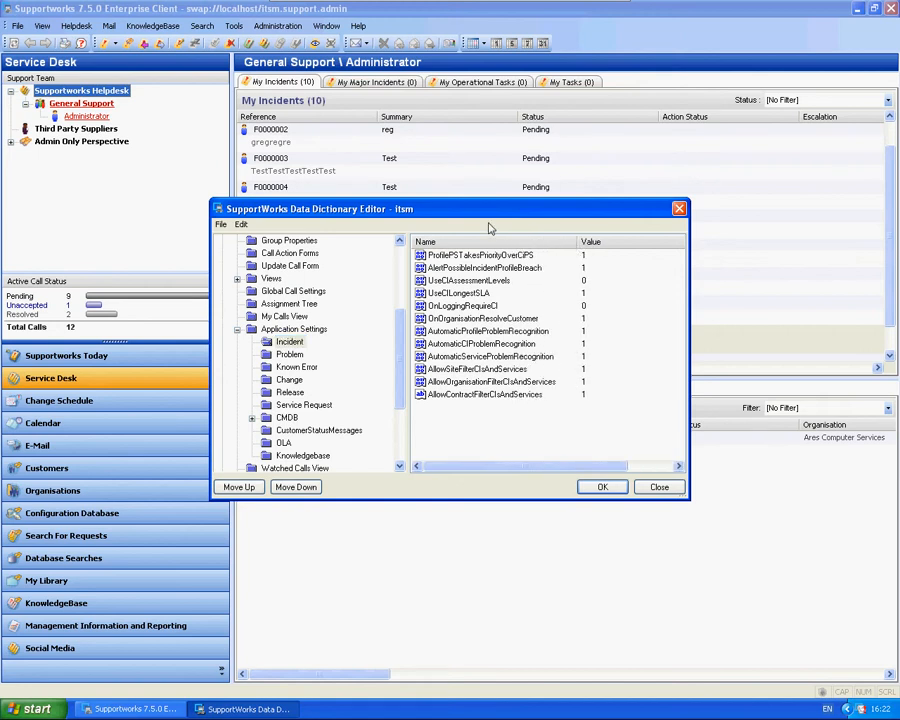
pyautogui.click(480, 281)
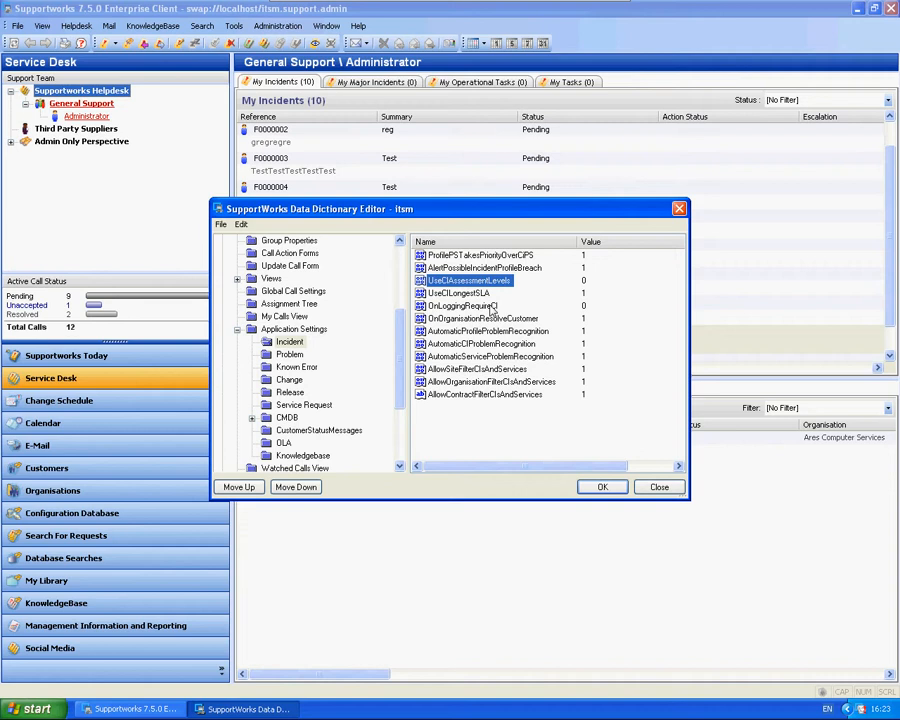
# Step: Set the Incident parameter OnLoggingRequireCI to 1 and close the Data Dictionary Editor
pyautogui.click(488, 306)
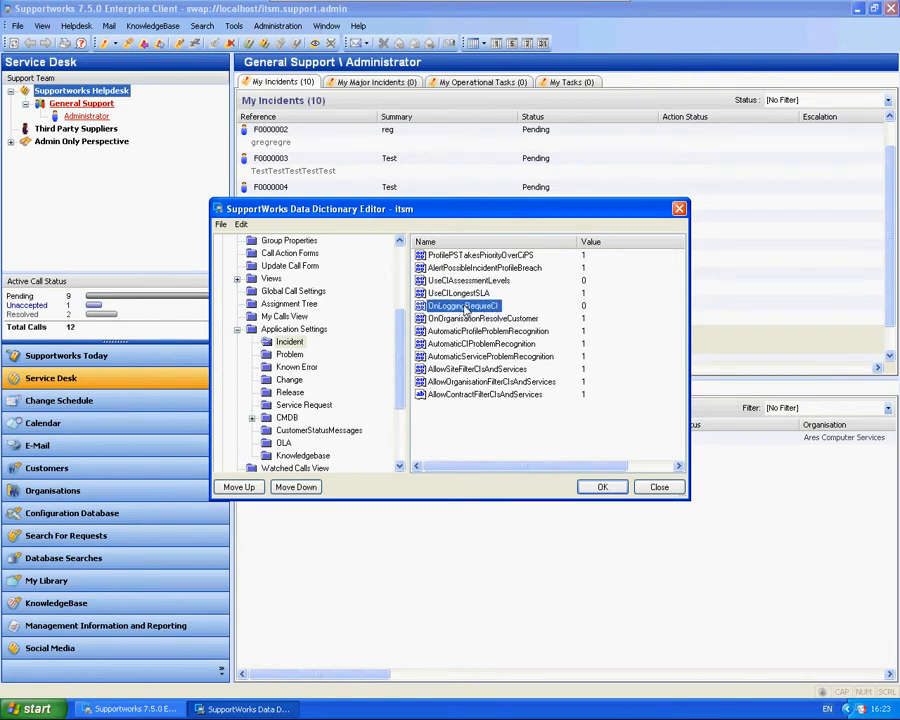
pyautogui.doubleClick(488, 306)
pyautogui.moveTo(375, 349); pyautogui.dragTo(335, 349)
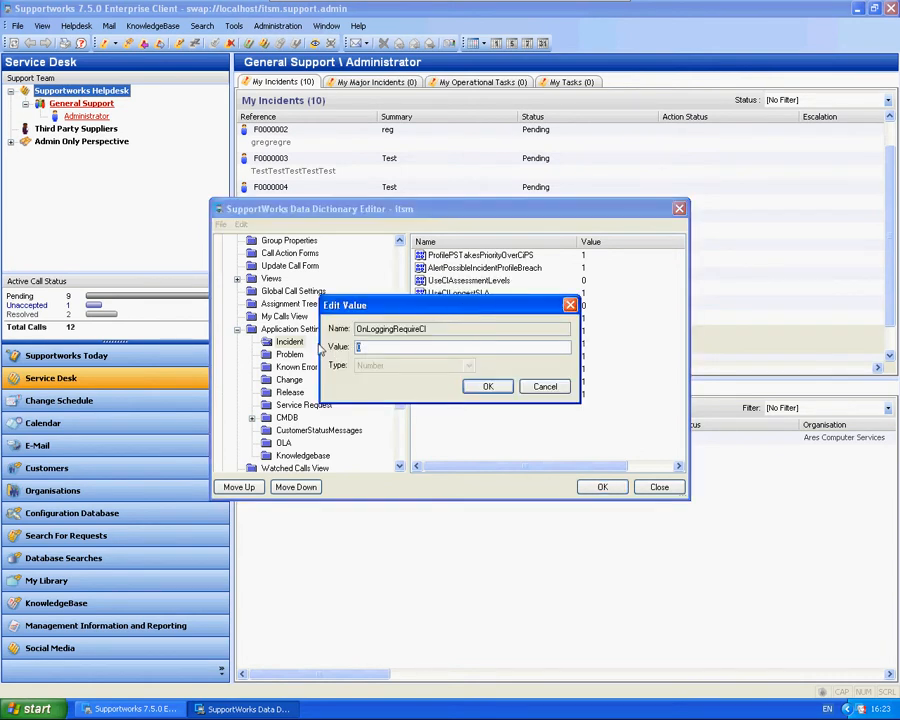
pyautogui.write('1')
pyautogui.click(506, 390)
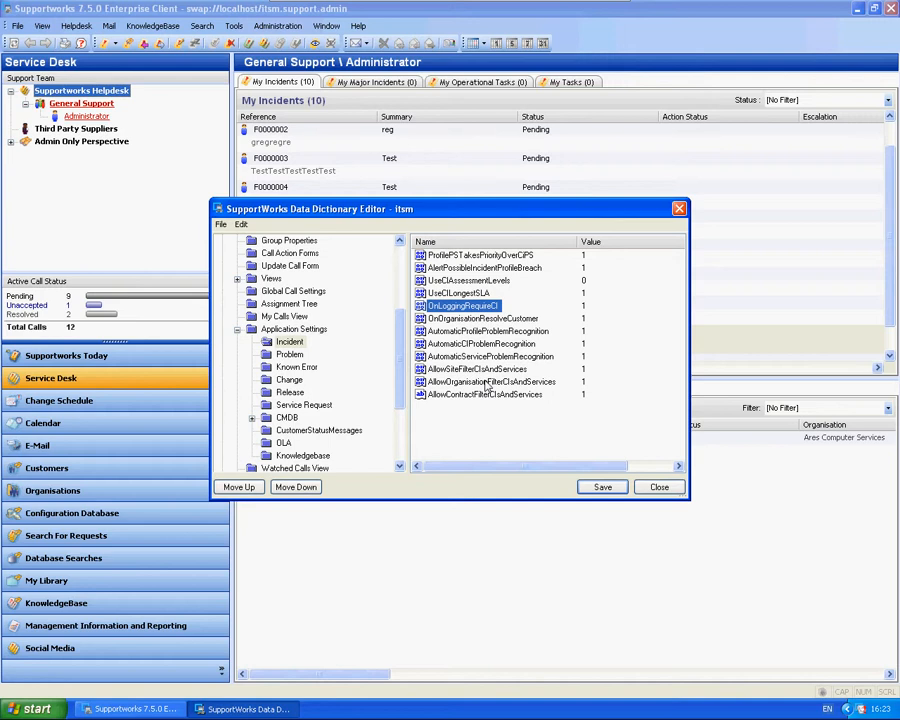
pyautogui.click(658, 486)
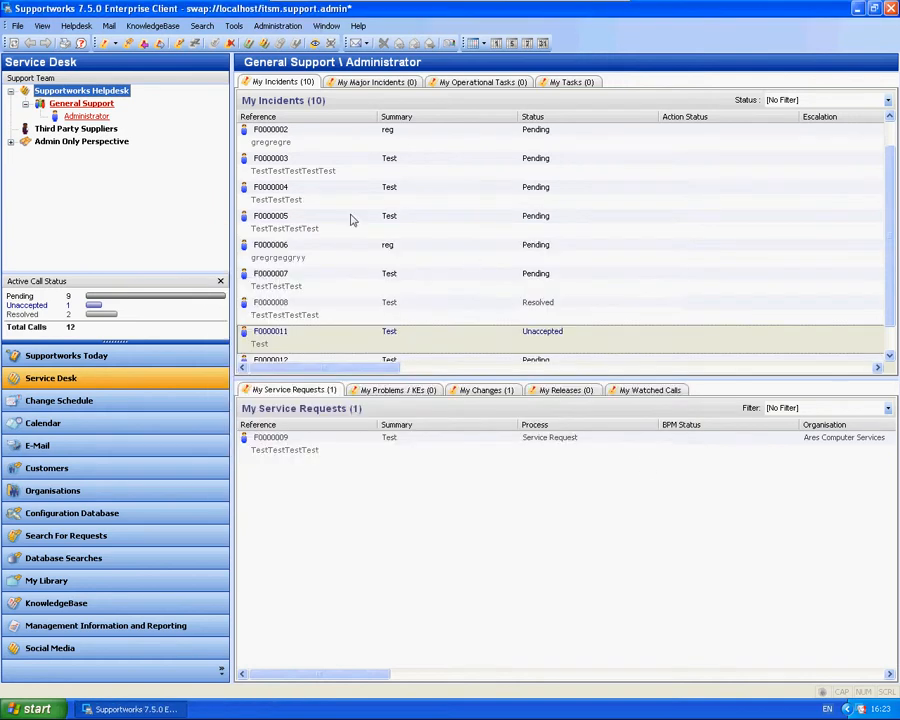